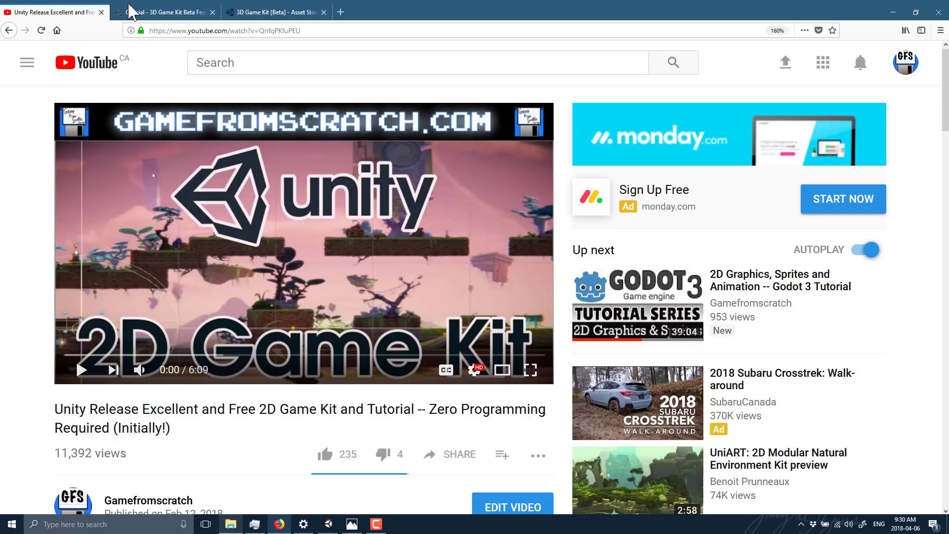
- Review the 3D Game Kit Beta Feedback forum post and the 3D Game Kit [Beta] page on the Asset Store
{"action": "left_click", "coordinate": [149, 11]}
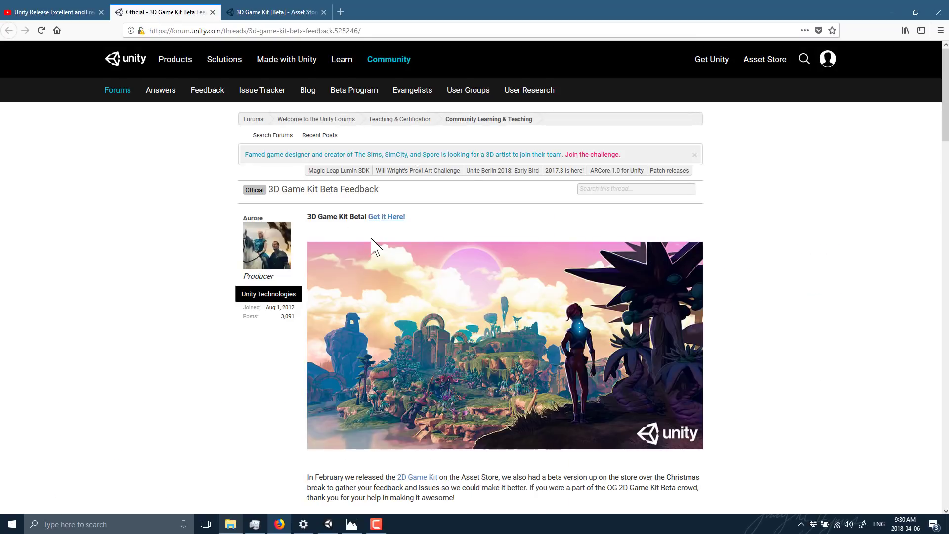
{"action": "scroll", "coordinate": [568, 354], "scroll_direction": "down", "scroll_amount": 3}
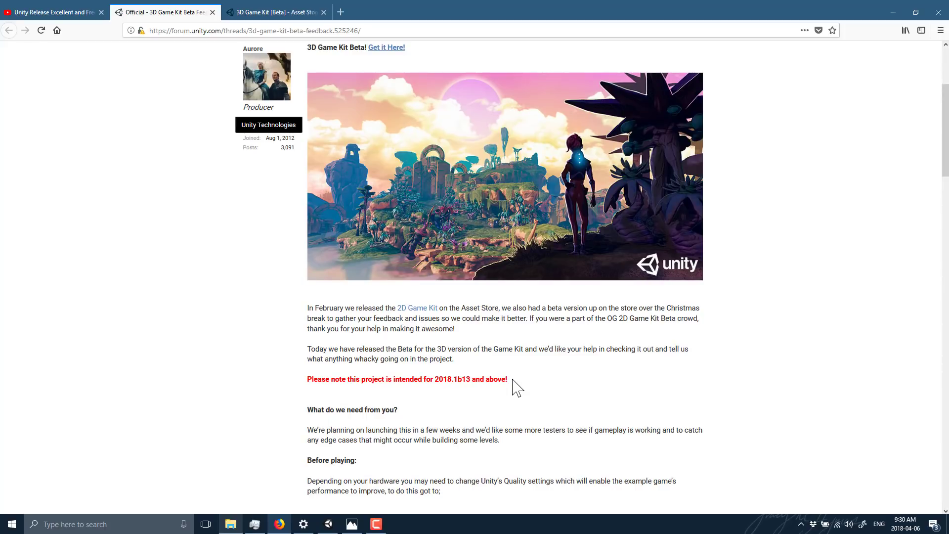
{"action": "left_click", "coordinate": [314, 9]}
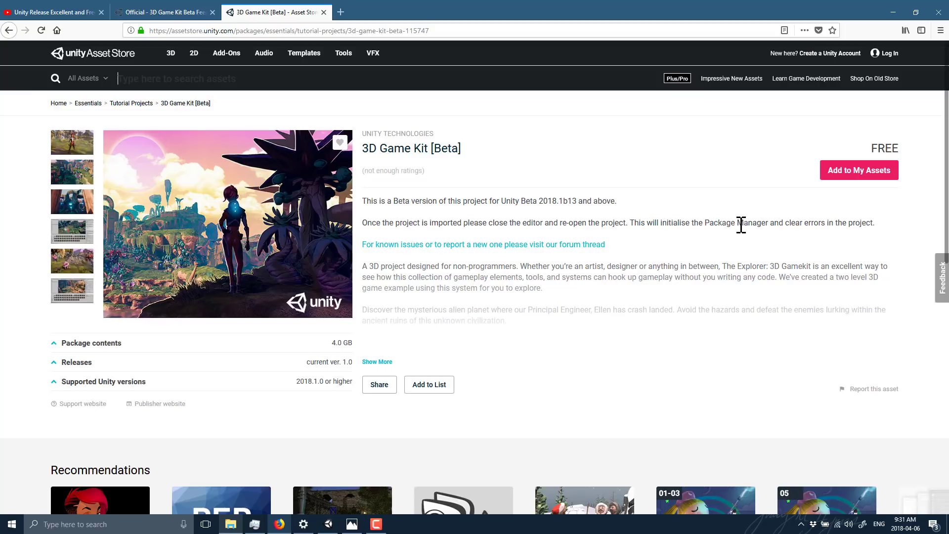
- Switch to the Unity editor, select the Level02 scene in the Scenes/GamePlay folder and widen the project browser
{"action": "left_click", "coordinate": [325, 528]}
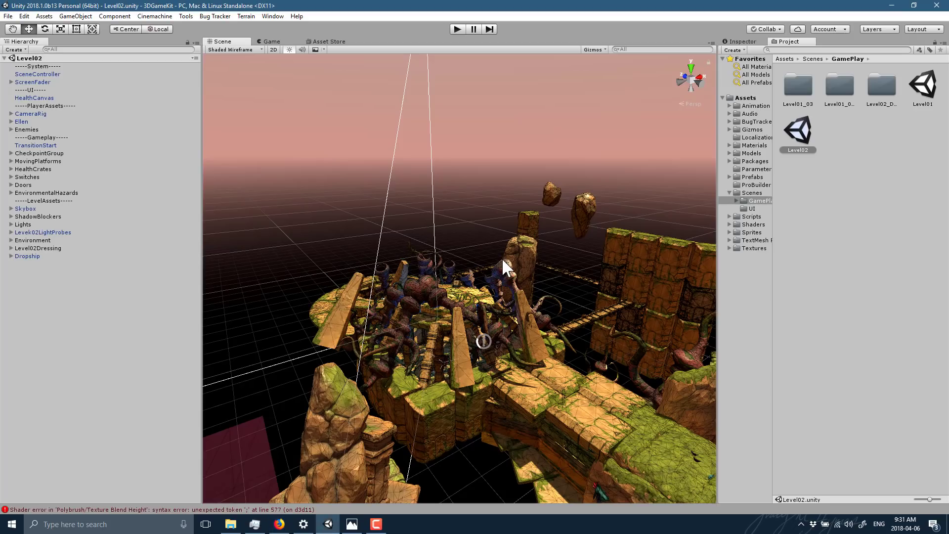
{"action": "right_click_drag", "start_coordinate": [502, 266], "coordinate": [623, 276]}
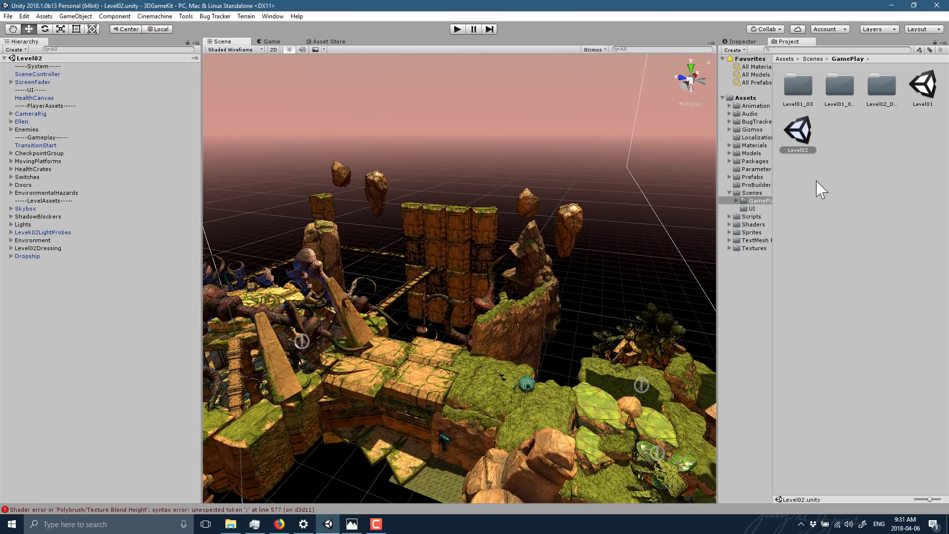
{"action": "left_click", "coordinate": [752, 193]}
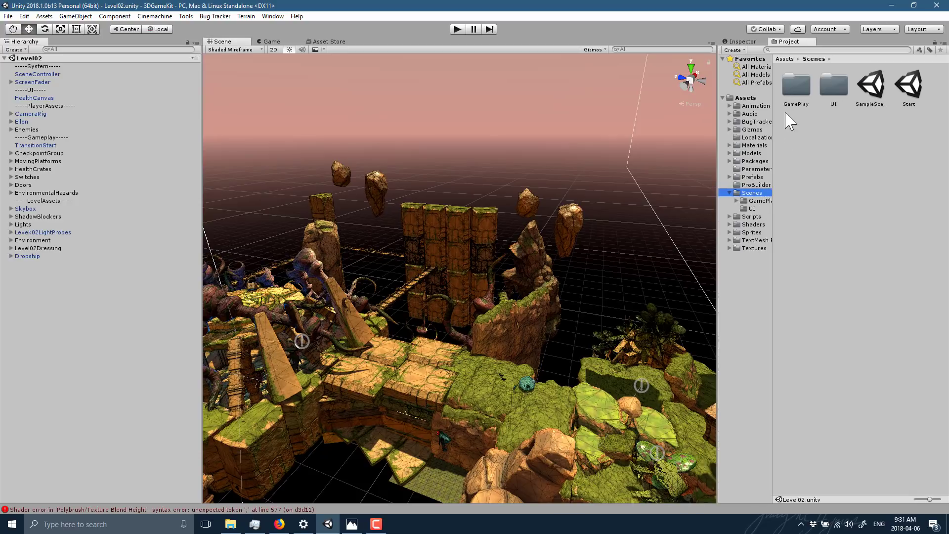
{"action": "double_click", "coordinate": [794, 83]}
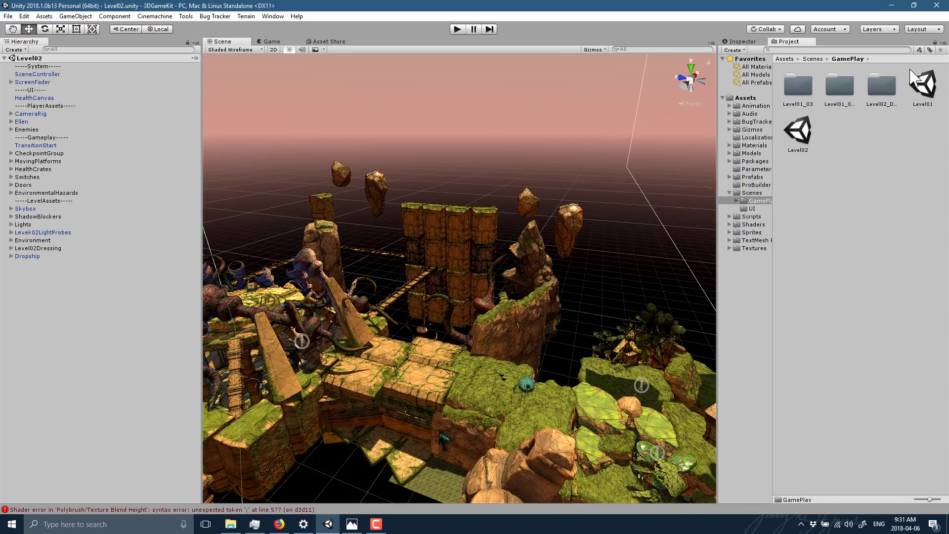
{"action": "left_click", "coordinate": [796, 141]}
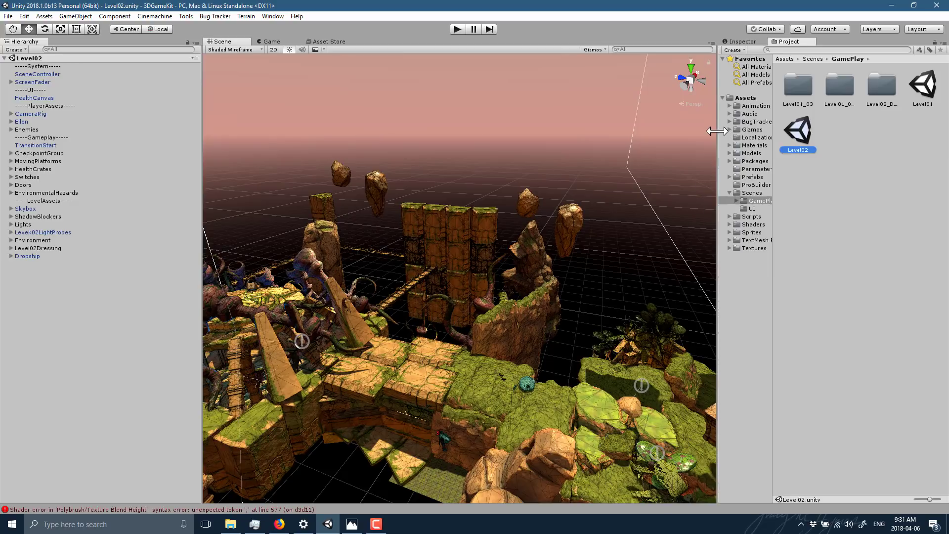
{"action": "left_click_drag", "start_coordinate": [716, 131], "coordinate": [683, 132]}
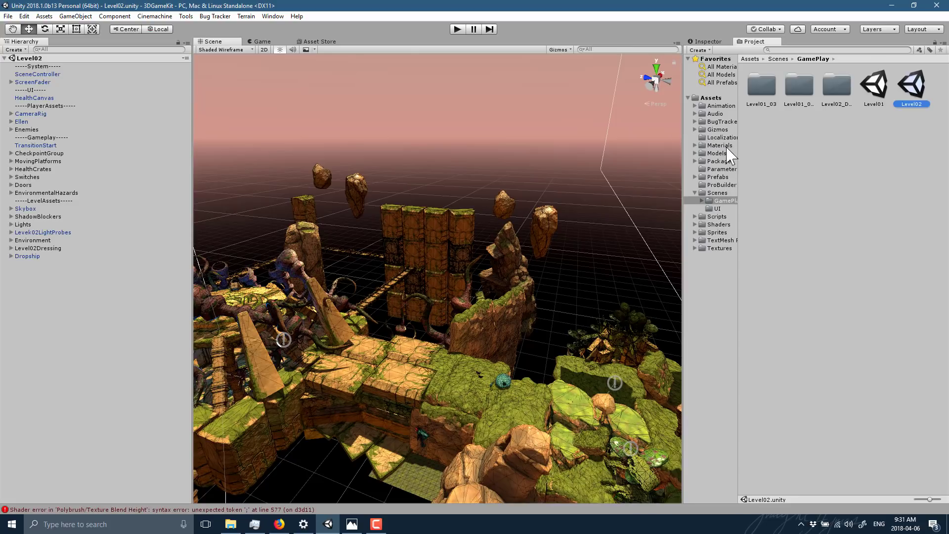
- Expand the Materials and Models asset folders and open the Ellen folder under Models/Characters
{"action": "left_click", "coordinate": [695, 145]}
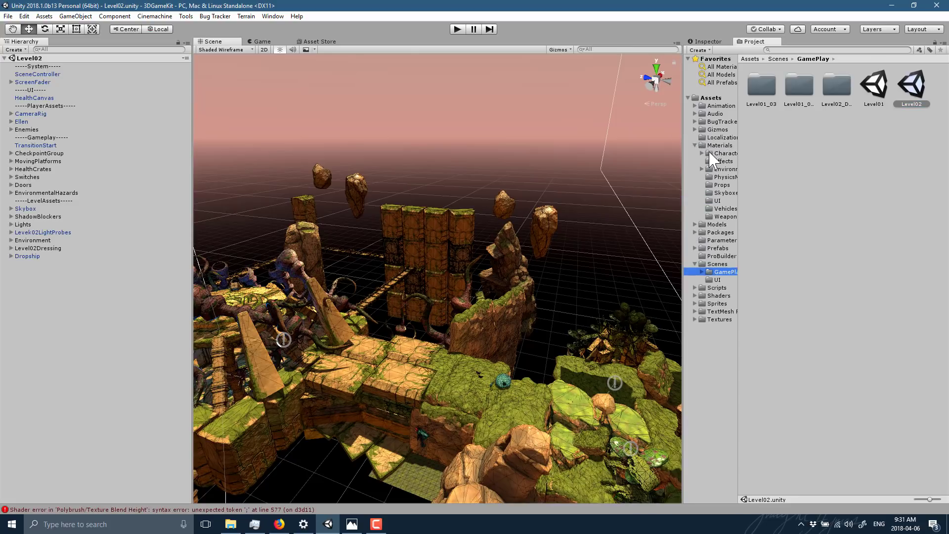
{"action": "left_click", "coordinate": [695, 225]}
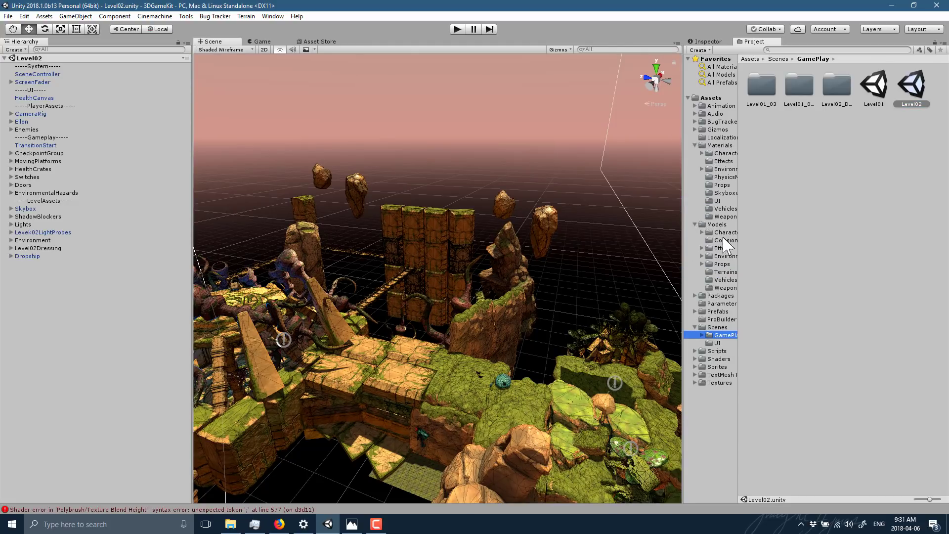
{"action": "left_click", "coordinate": [724, 232]}
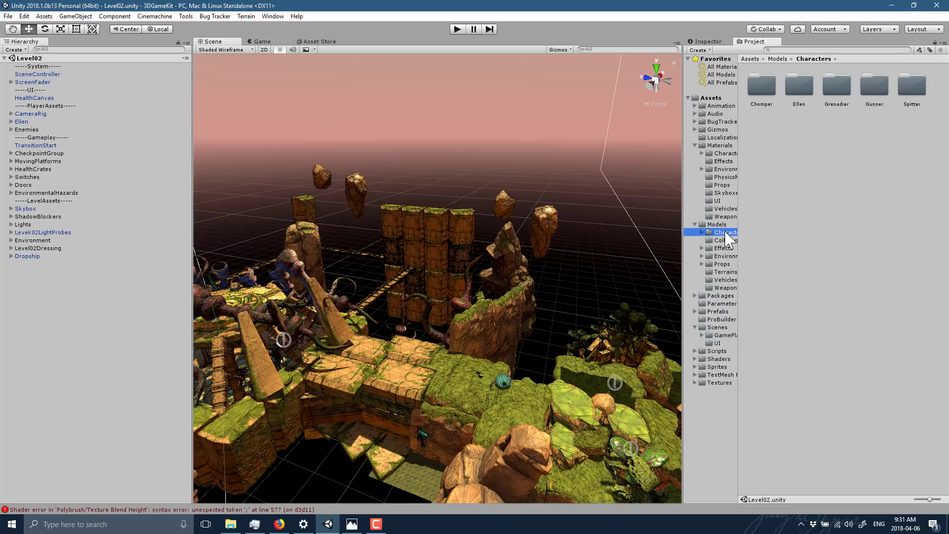
{"action": "double_click", "coordinate": [799, 89]}
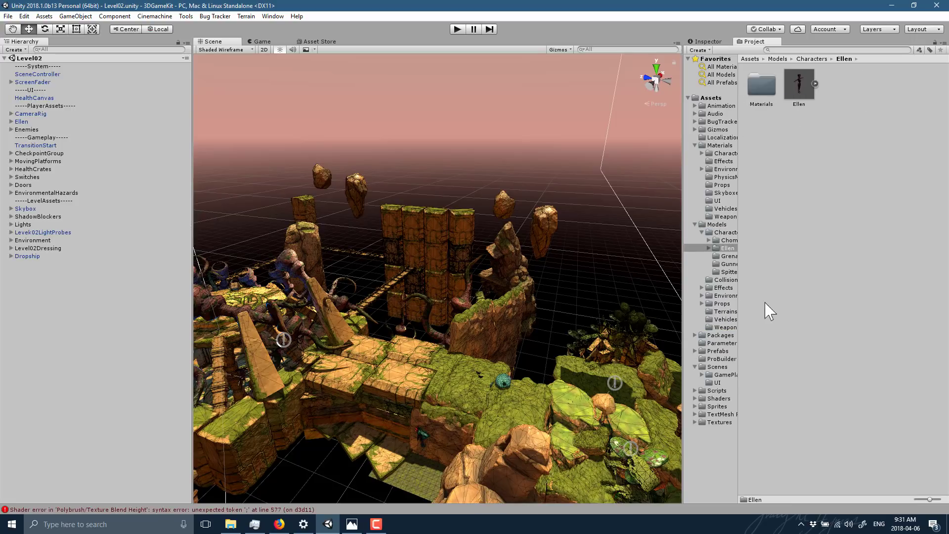
- Examine the Prefabs folder and the contents of the Scripts/Game folder
{"action": "left_click", "coordinate": [716, 351]}
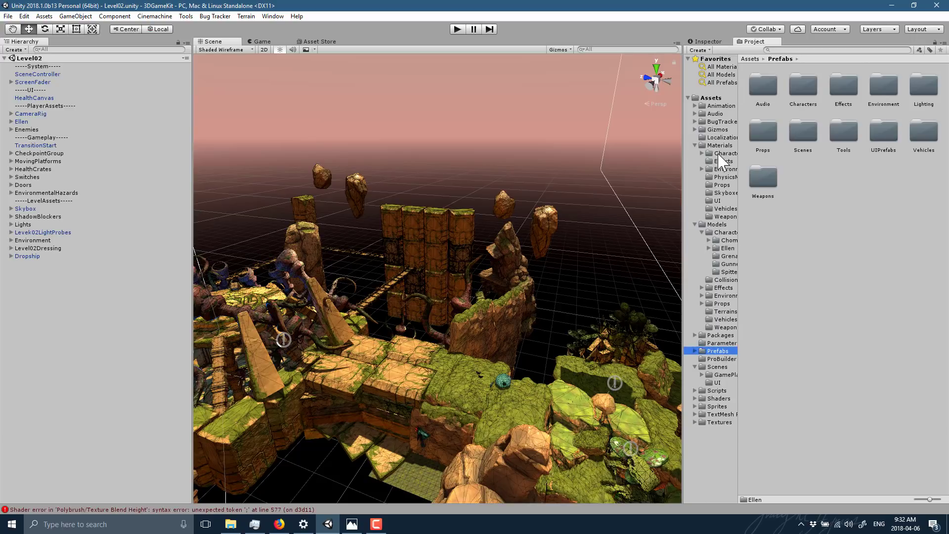
{"action": "left_click", "coordinate": [698, 391]}
{"action": "left_click", "coordinate": [695, 390]}
{"action": "left_click", "coordinate": [721, 398]}
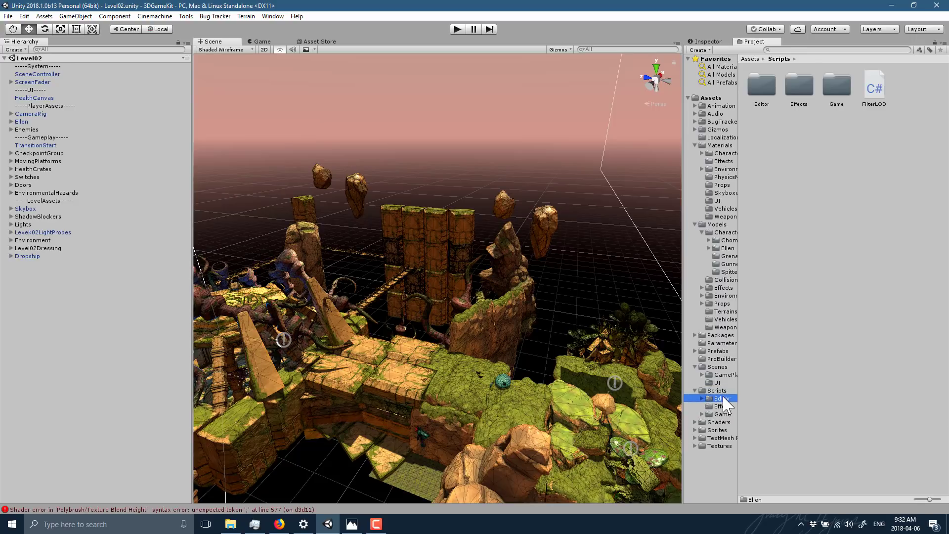
{"action": "left_click", "coordinate": [722, 414]}
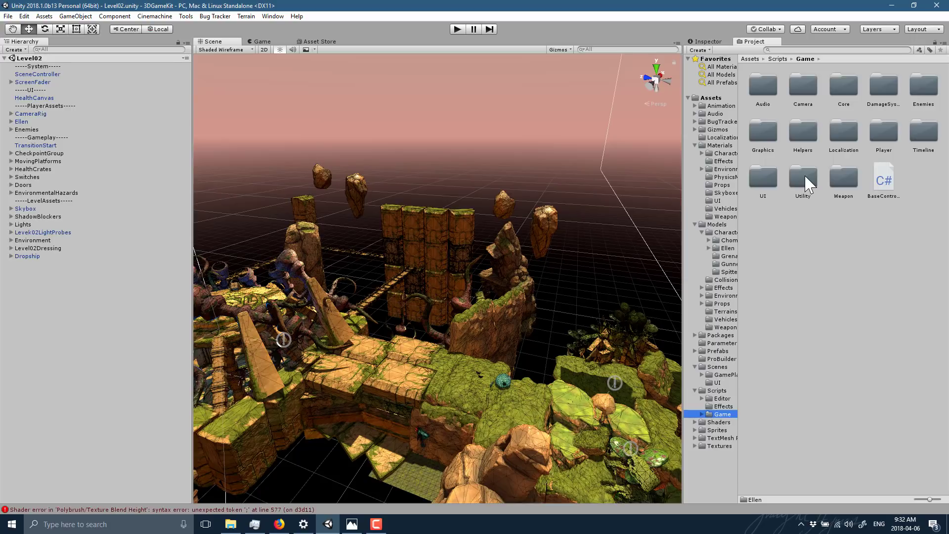
- Fly through the Level02 scene to examine its ruins, caves, enemies and bridge
{"action": "left_click_drag", "start_coordinate": [450, 330], "coordinate": [710, 388], "text": "alt"}
{"action": "left_click_drag", "start_coordinate": [211, 289], "coordinate": [339, 334], "text": "alt"}
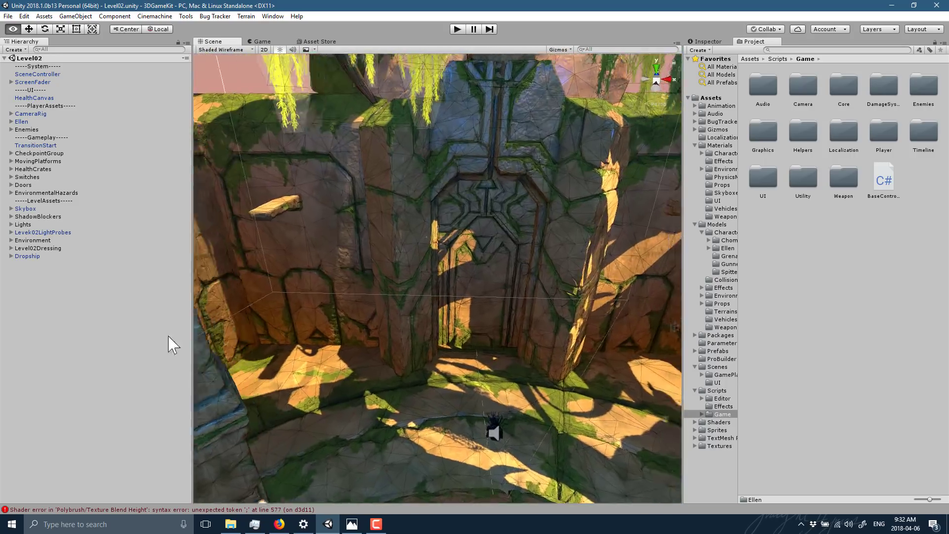
{"action": "left_click_drag", "start_coordinate": [168, 344], "coordinate": [638, 308], "text": "alt"}
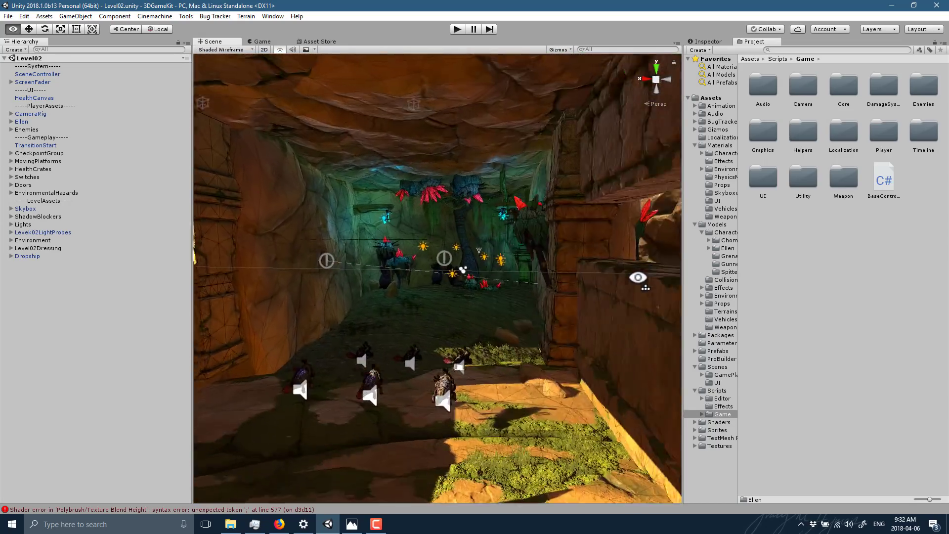
{"action": "left_click_drag", "start_coordinate": [638, 277], "coordinate": [686, 255], "text": "alt"}
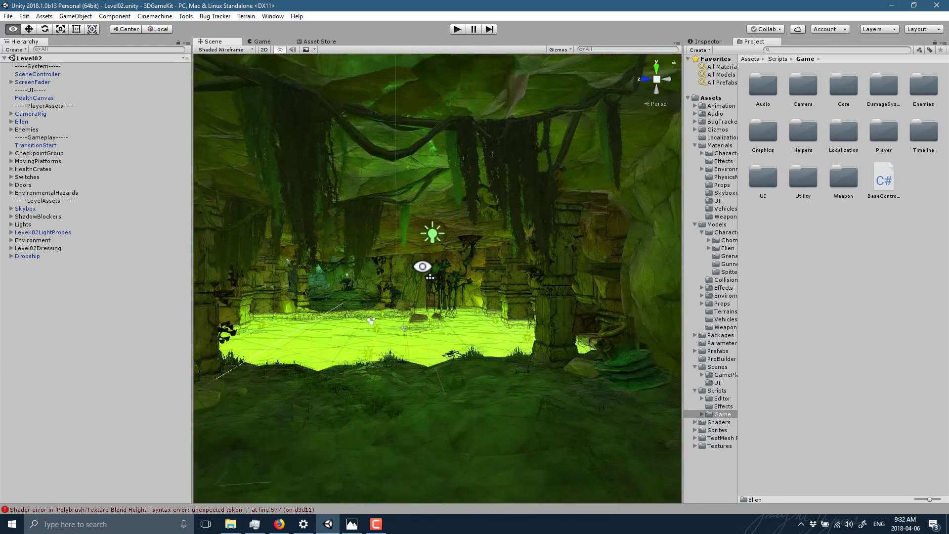
{"action": "key", "text": "w"}
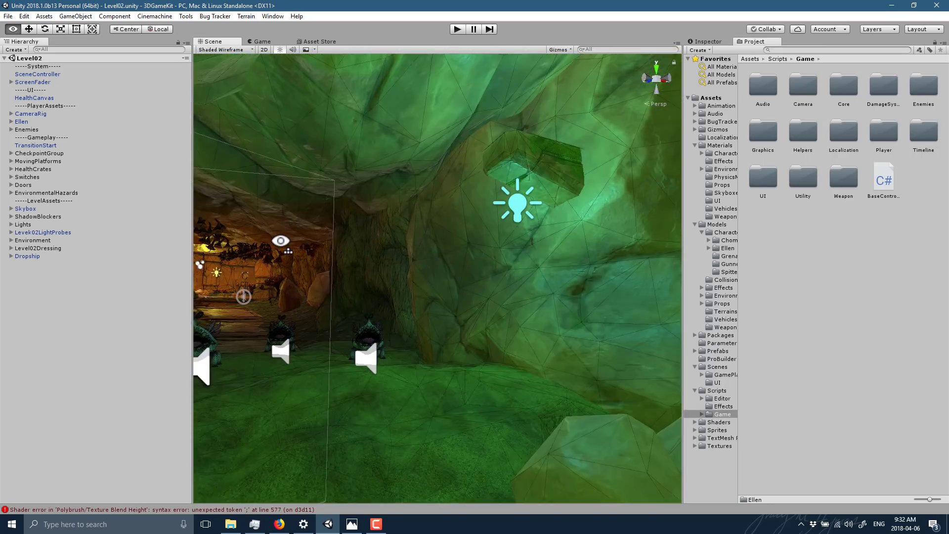
{"action": "right_click_drag", "start_coordinate": [281, 241], "coordinate": [587, 253]}
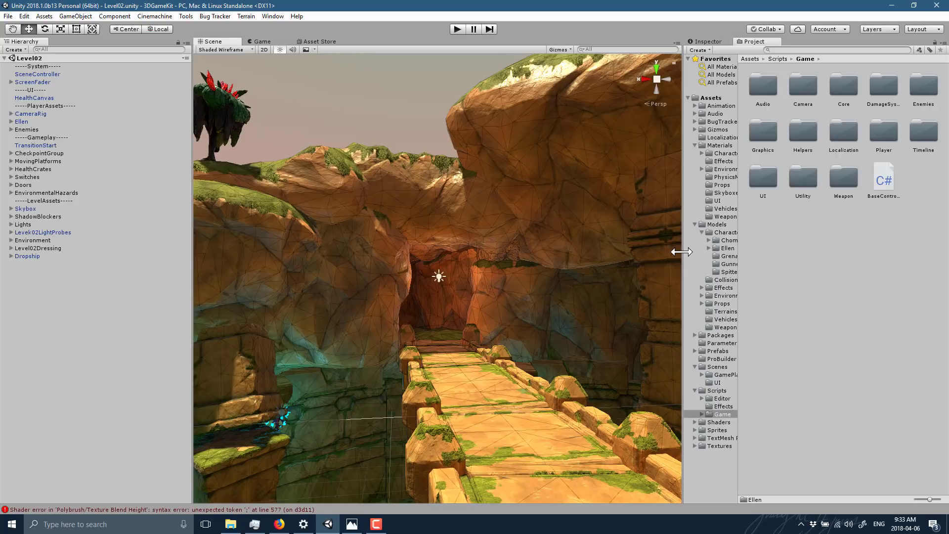
- Switch the project's quality level to Fastest in the Quality settings and inspect the scene's rendering
{"action": "left_click", "coordinate": [23, 16]}
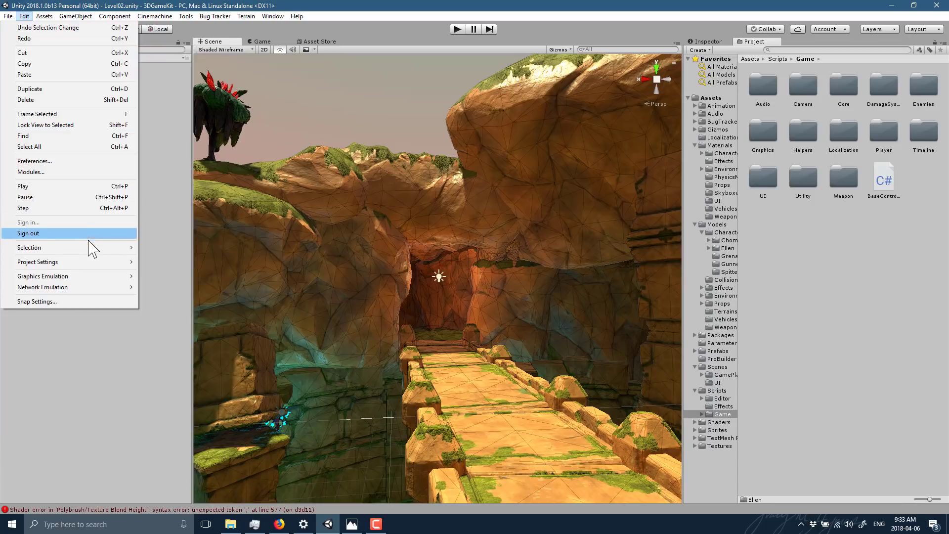
{"action": "mouse_move", "coordinate": [70, 262]}
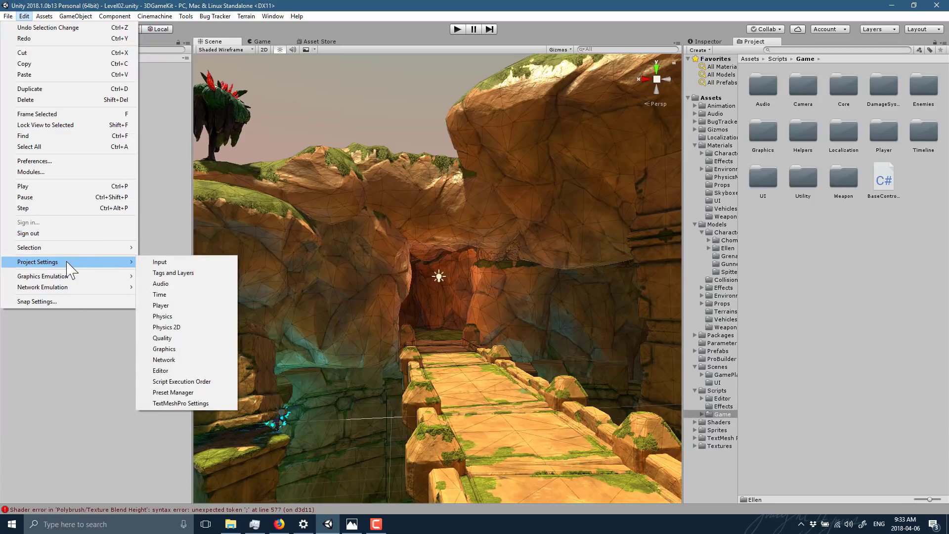
{"action": "left_click", "coordinate": [160, 338]}
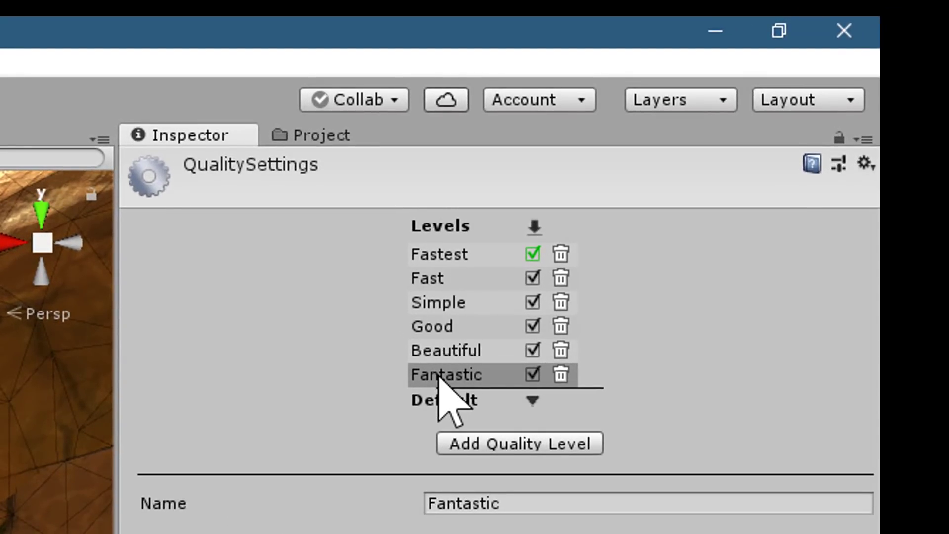
{"action": "left_click", "coordinate": [441, 255]}
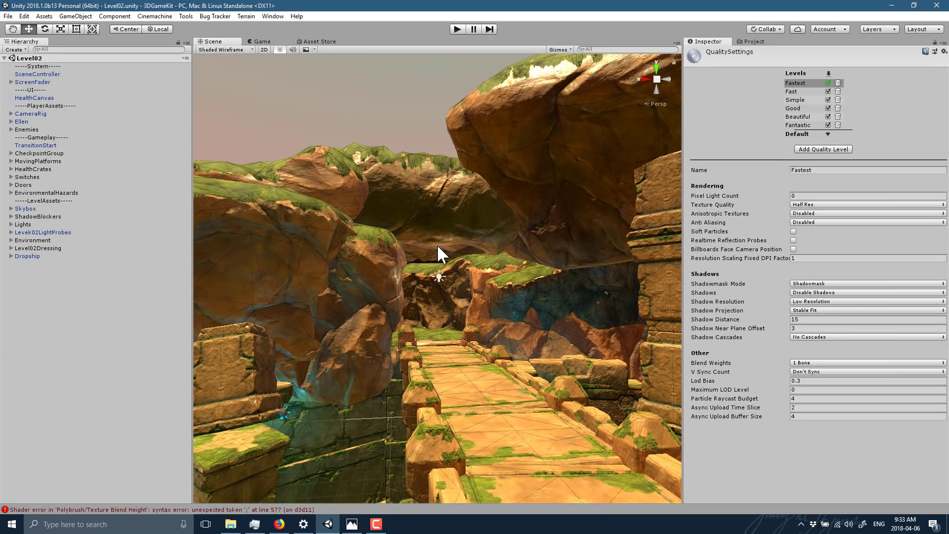
{"action": "right_click_drag", "start_coordinate": [437, 244], "coordinate": [356, 233]}
- Return to the project assets, widen the folder tree and expand the Effects and Environment folders under Models
{"action": "left_click", "coordinate": [752, 42]}
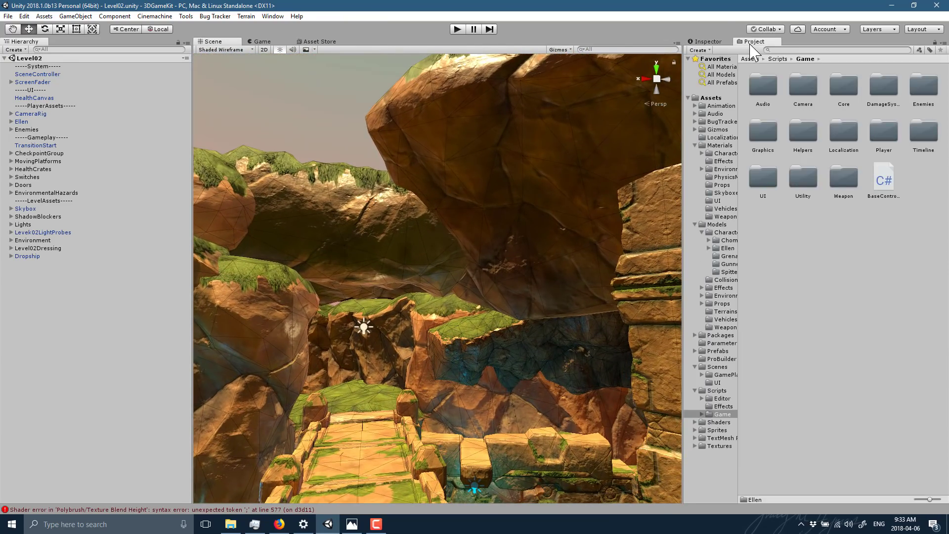
{"action": "left_click_drag", "start_coordinate": [738, 250], "coordinate": [818, 253]}
{"action": "left_click", "coordinate": [701, 288]}
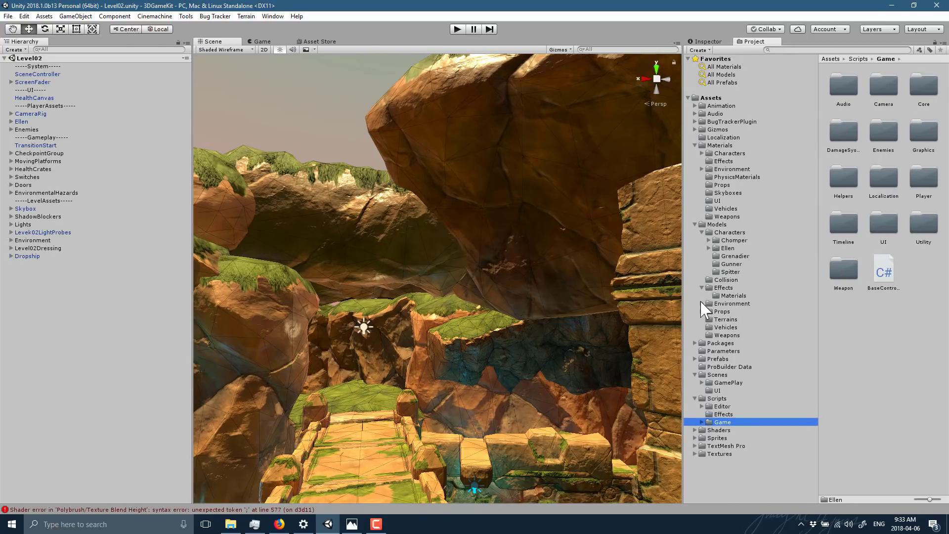
{"action": "left_click", "coordinate": [701, 304]}
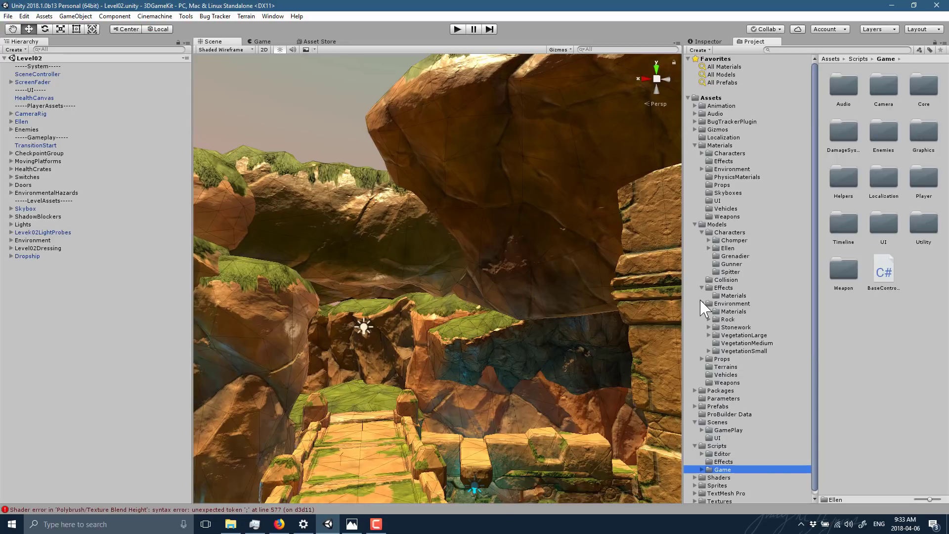
- Open the Level01 scene from the Scenes/GamePlay folder
{"action": "left_click_drag", "start_coordinate": [565, 334], "coordinate": [178, 365], "text": "alt"}
{"action": "key", "text": "w"}
{"action": "right_click_drag", "start_coordinate": [178, 365], "coordinate": [339, 396]}
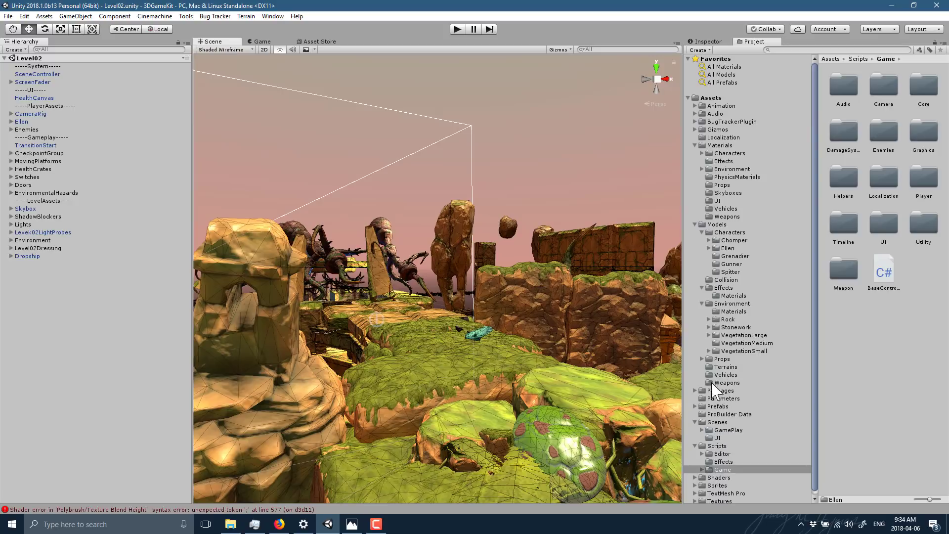
{"action": "left_click", "coordinate": [722, 422]}
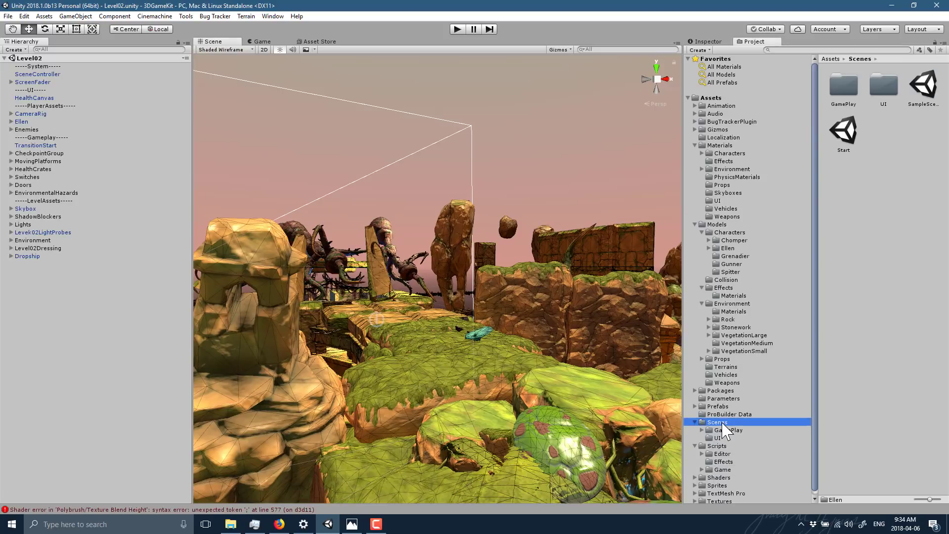
{"action": "double_click", "coordinate": [842, 91]}
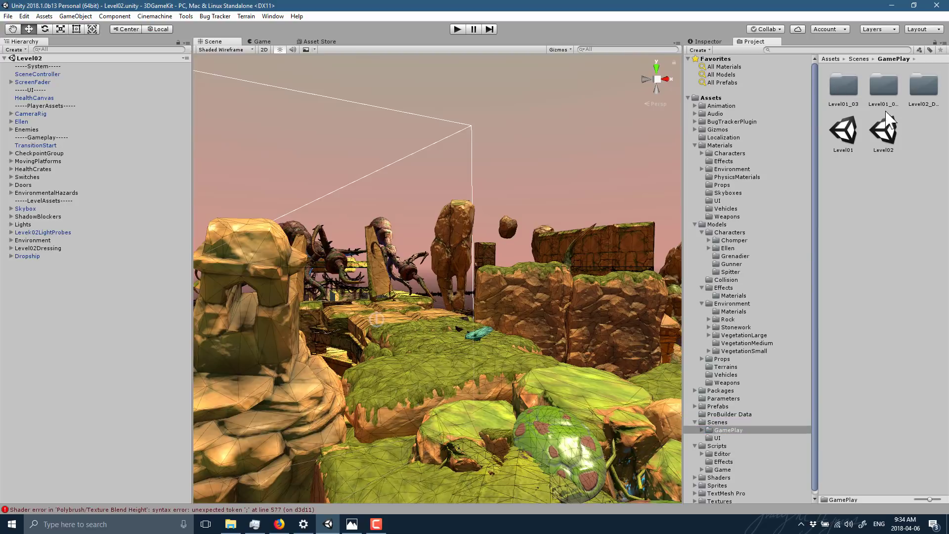
{"action": "left_click", "coordinate": [851, 140]}
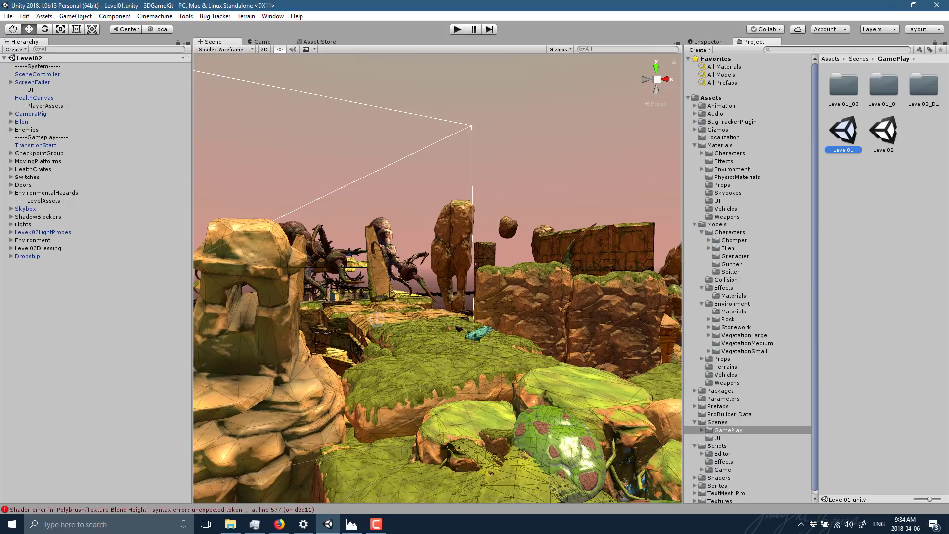
- Look around the Level01 environment in the scene view
{"action": "left_click_drag", "start_coordinate": [614, 208], "coordinate": [174, 172], "text": "alt"}
{"action": "right_click_drag", "start_coordinate": [178, 181], "coordinate": [165, 229], "text": "alt"}
{"action": "left_click_drag", "start_coordinate": [160, 221], "coordinate": [192, 240], "text": "alt"}
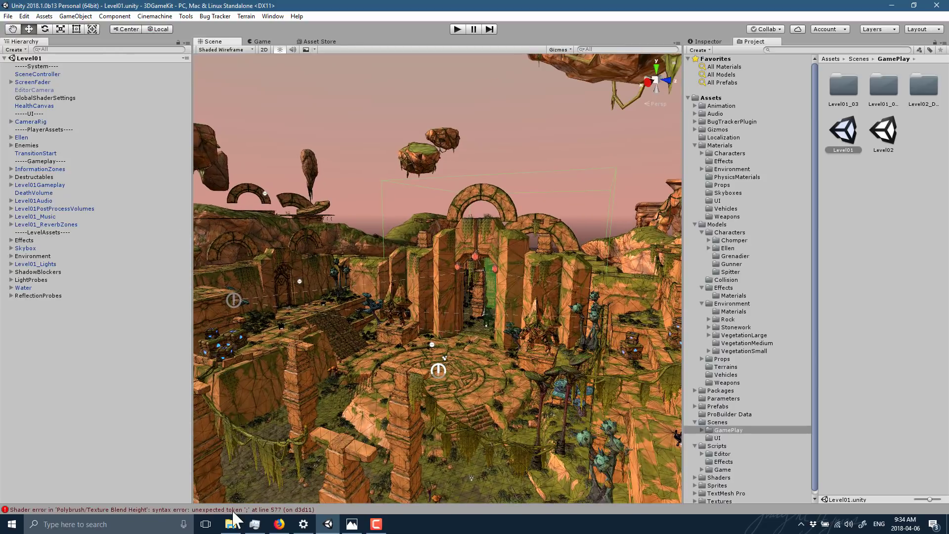
- Revisit the 3D Game Kit [Beta] Asset Store page in the browser and return to the Unity editor
{"action": "left_click", "coordinate": [279, 524]}
{"action": "mouse_move", "coordinate": [170, 55]}
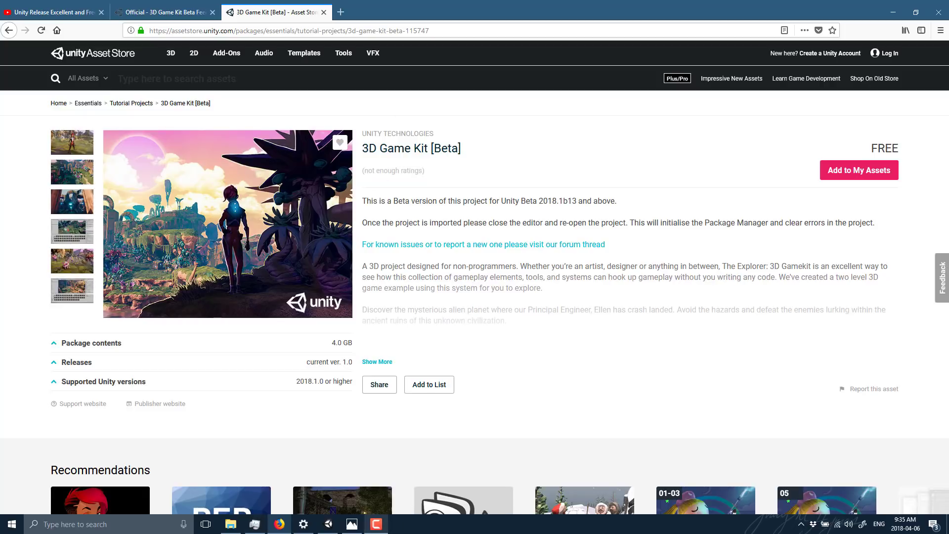
{"action": "left_click", "coordinate": [375, 524]}
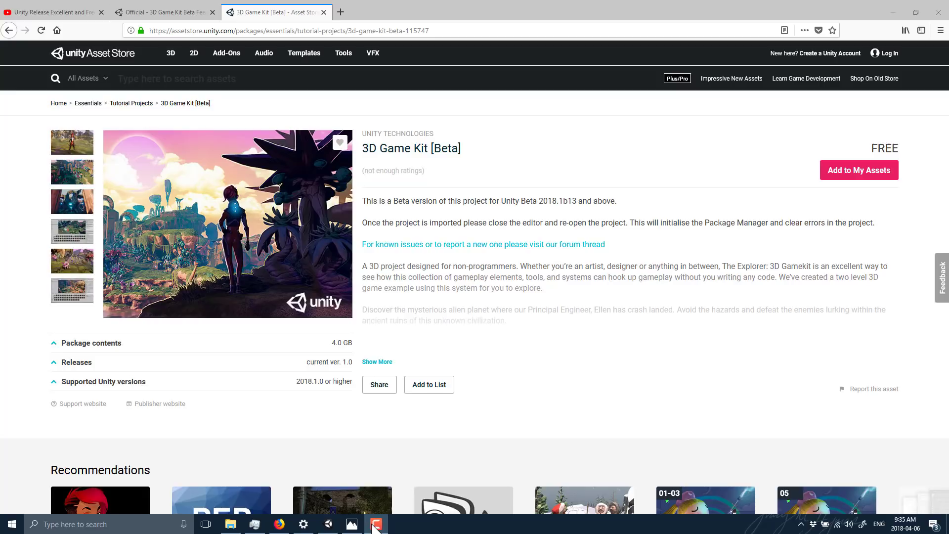
{"action": "left_click", "coordinate": [327, 524]}
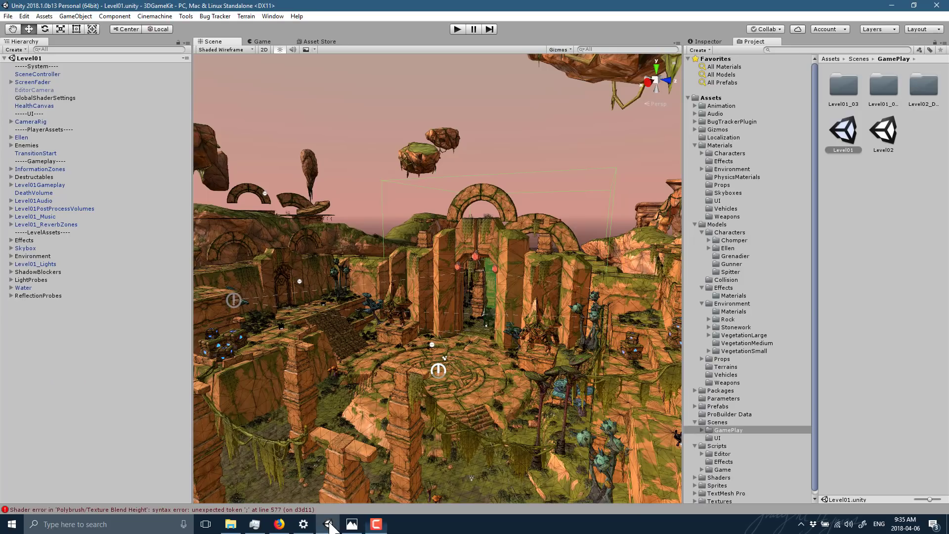